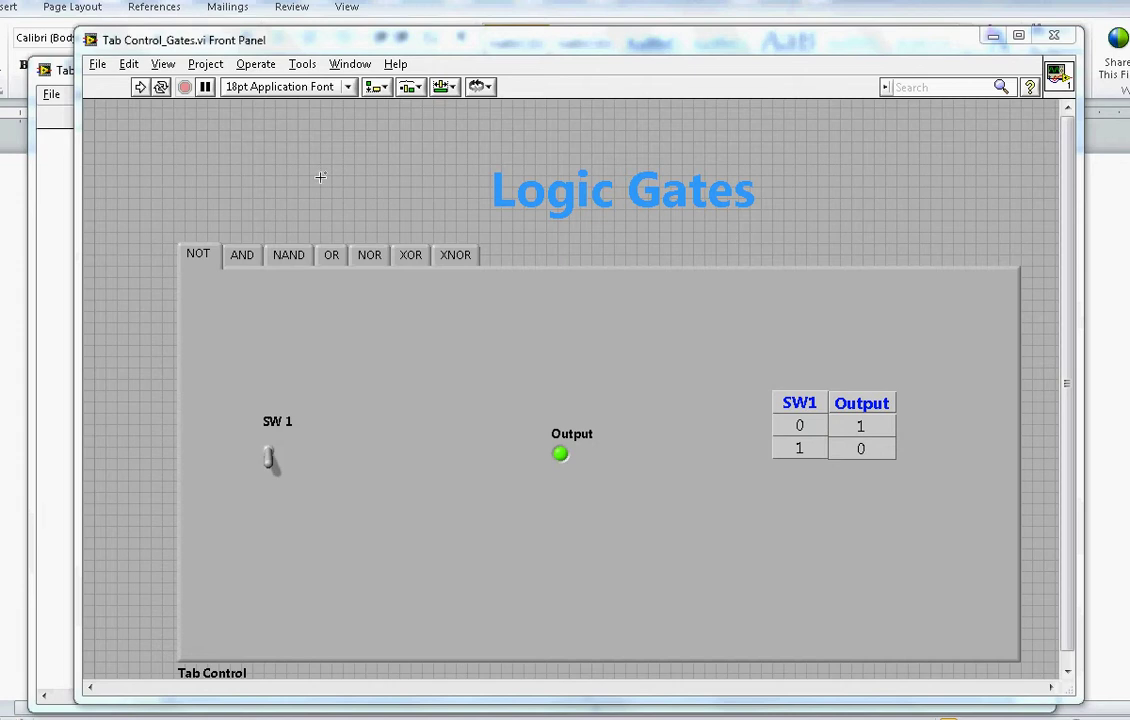
- Start the VI running continuously and review its block diagram before returning to the front panel
click(163, 89)
key(ctrl+e)
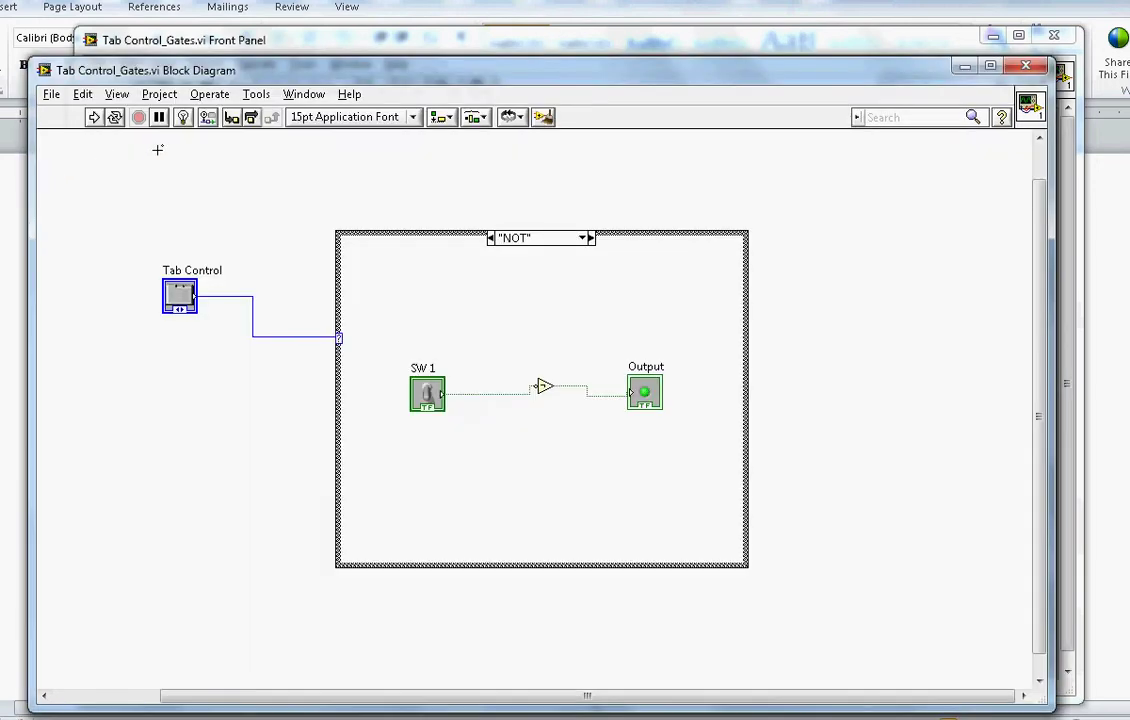
click(418, 47)
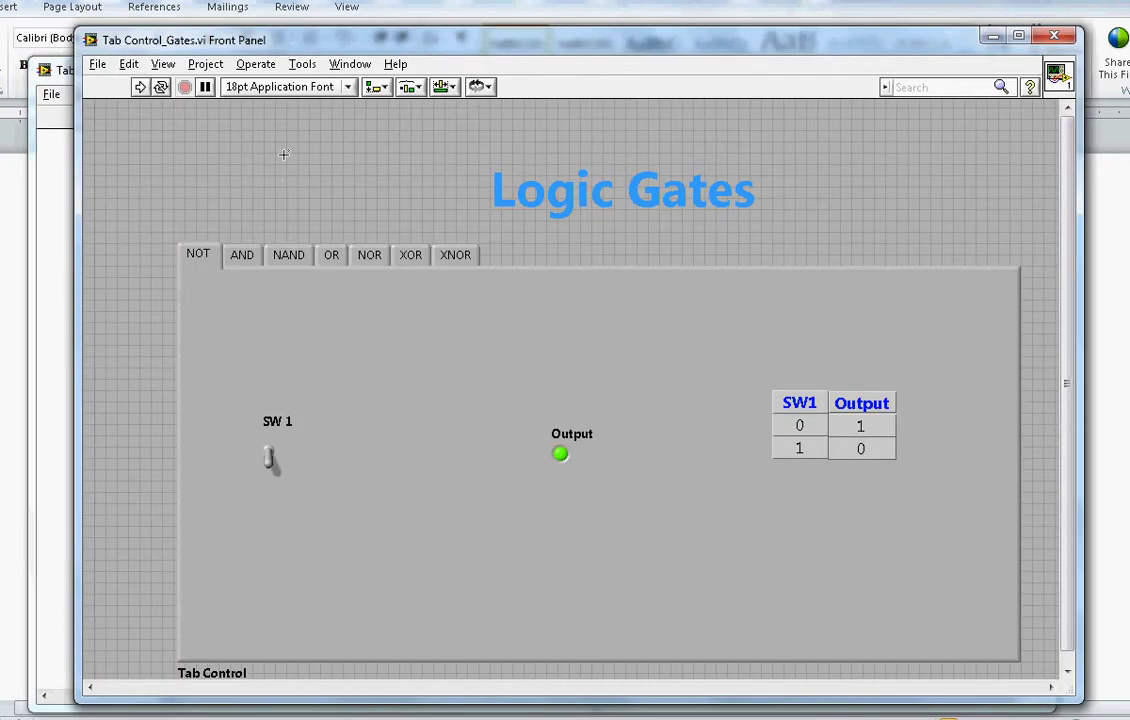
- Run continuously again, turn SW 1 on to test the NOT gate, then show the AND page
click(161, 88)
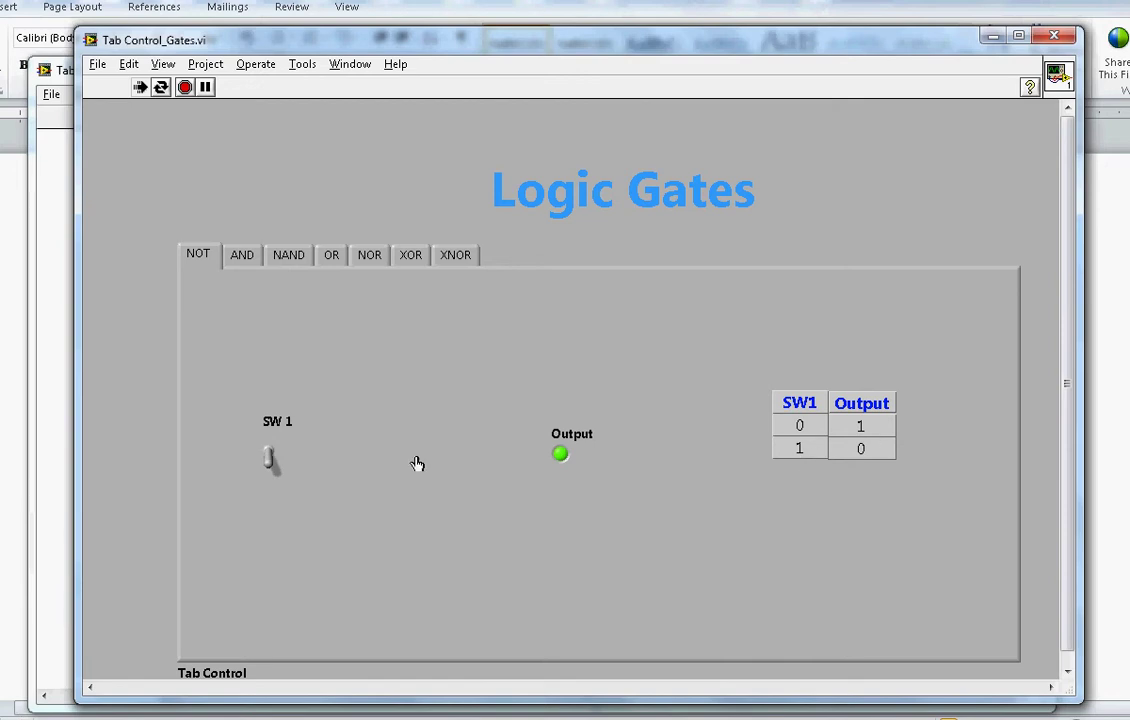
click(272, 462)
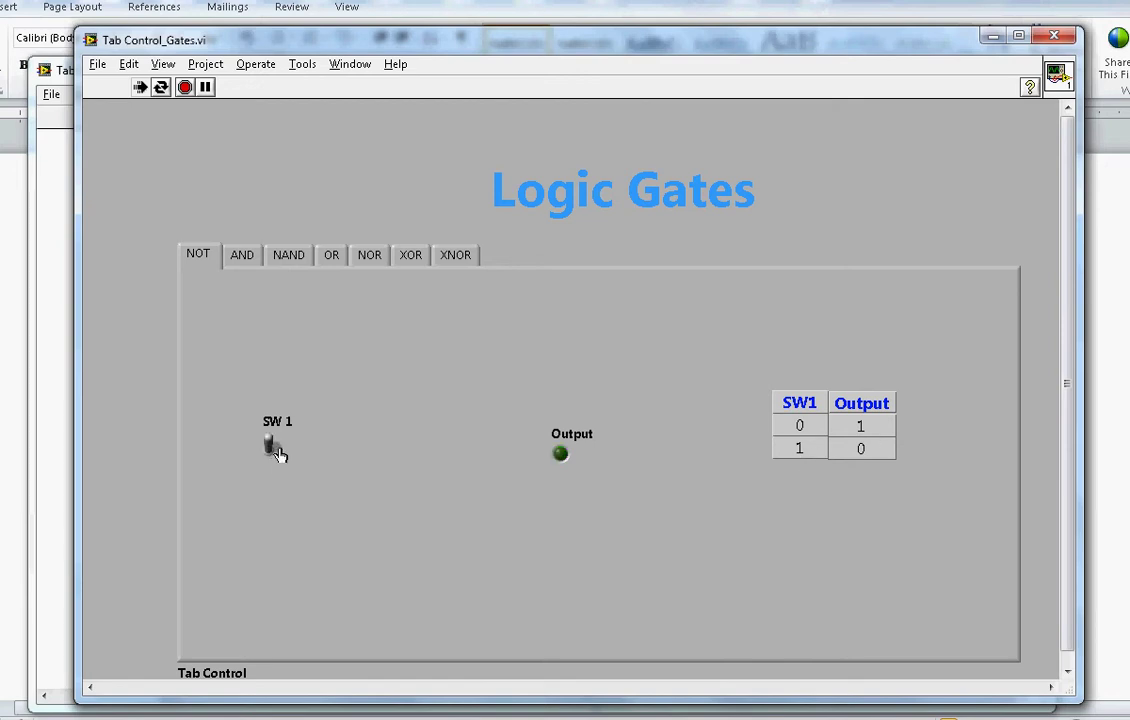
key(ctrl+e)
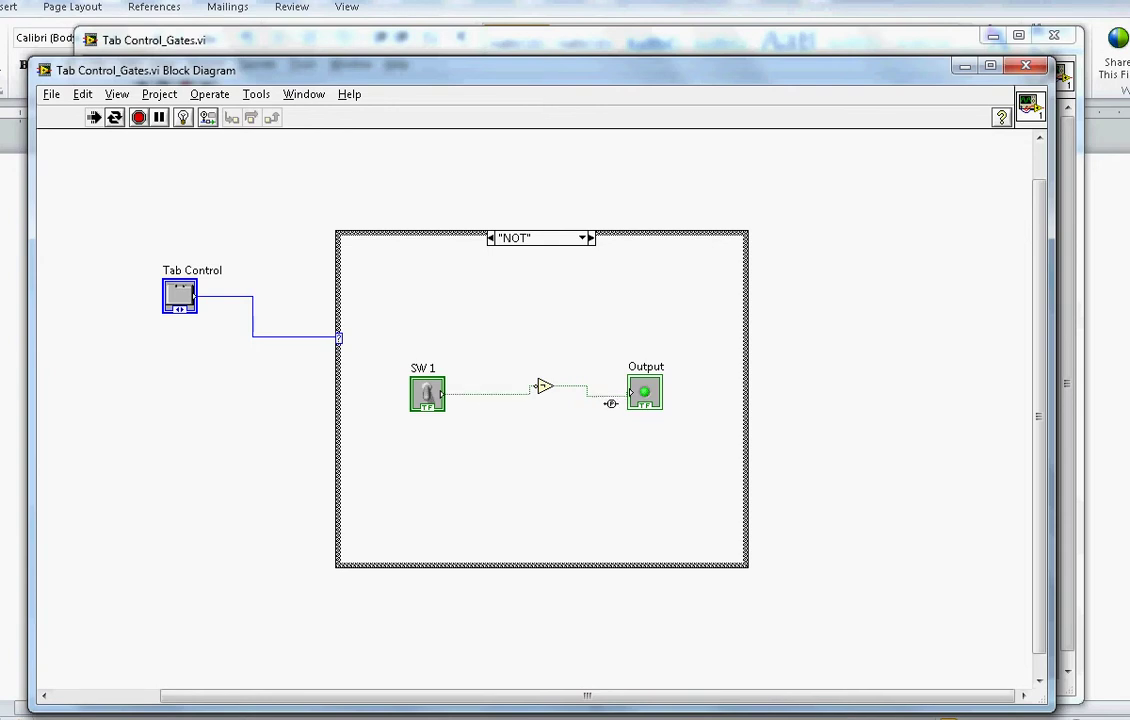
click(786, 46)
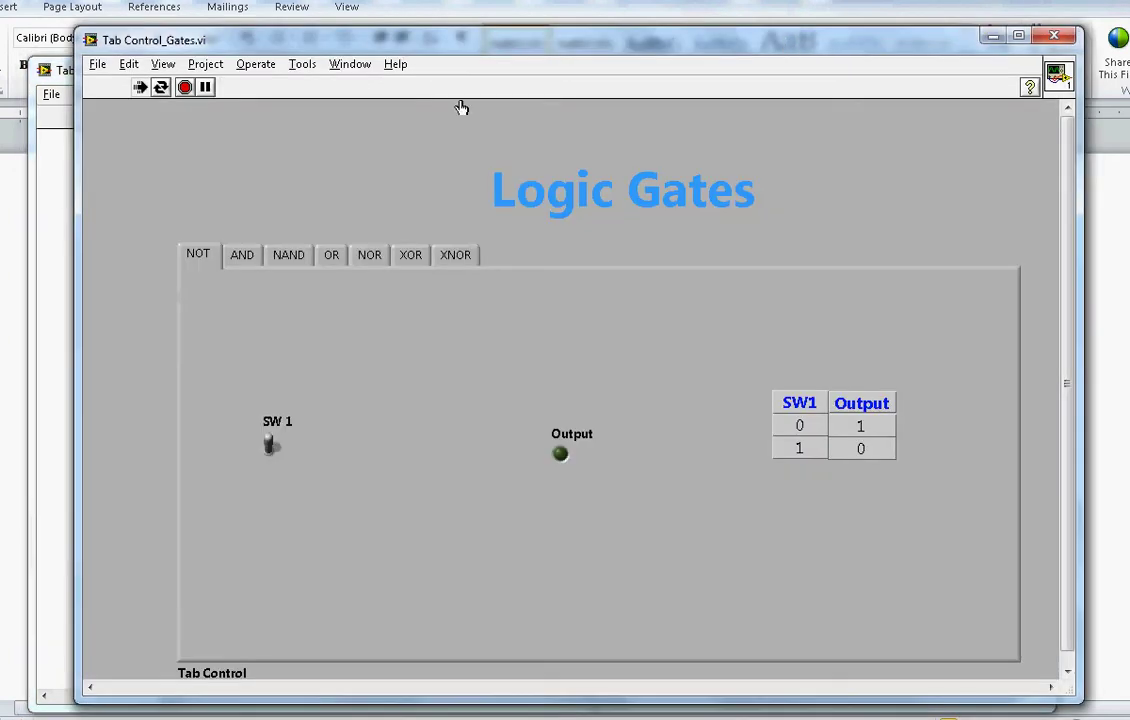
click(239, 257)
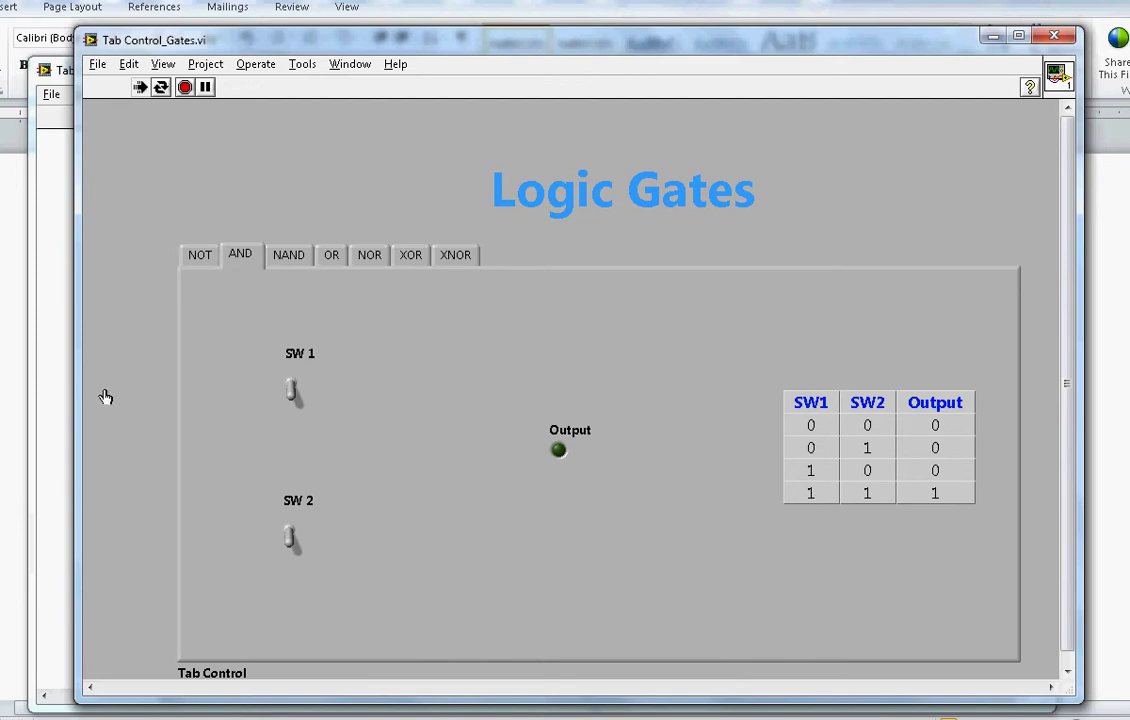
key(ctrl+e)
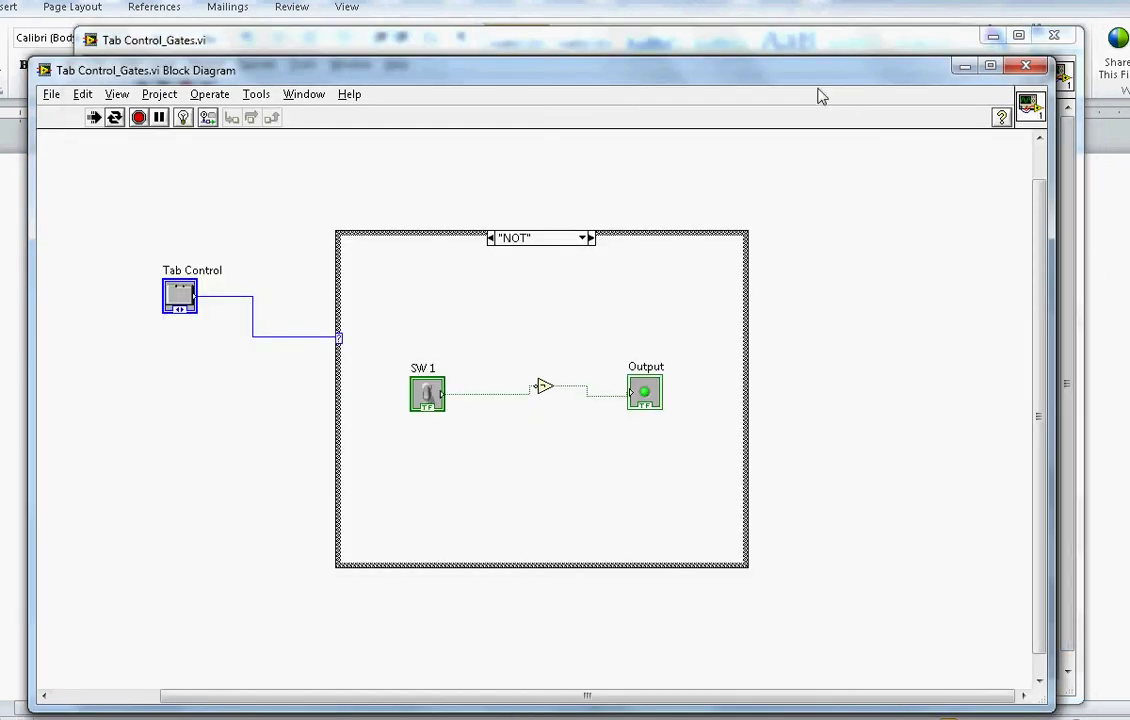
click(584, 238)
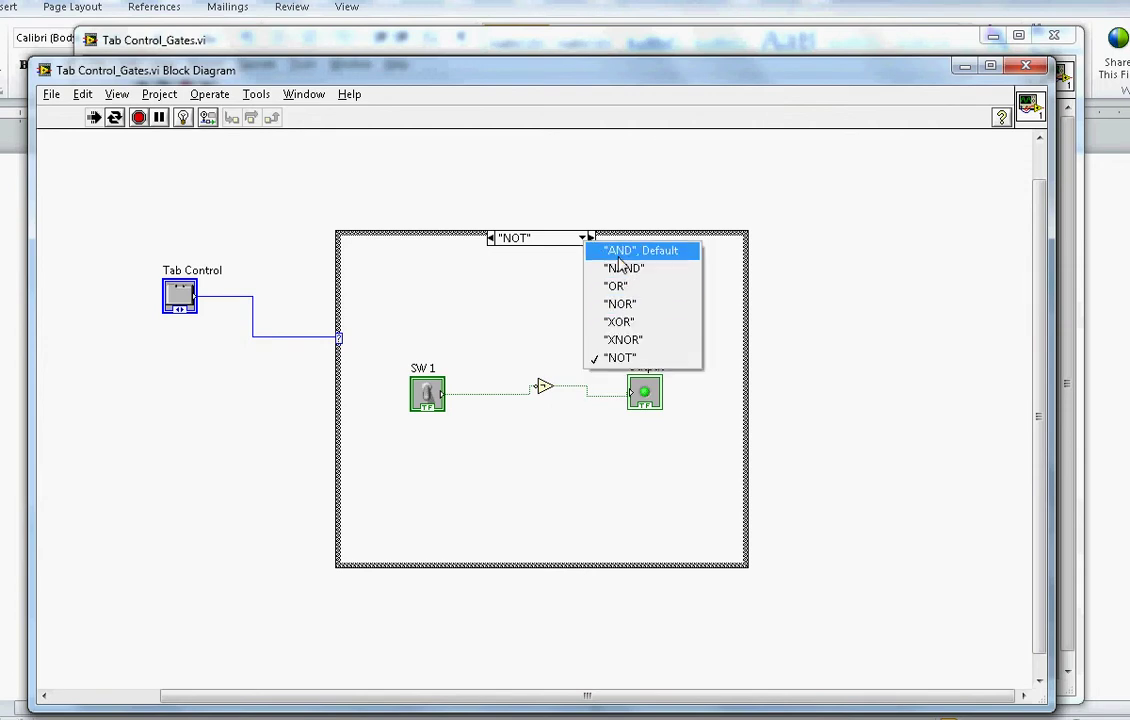
click(620, 255)
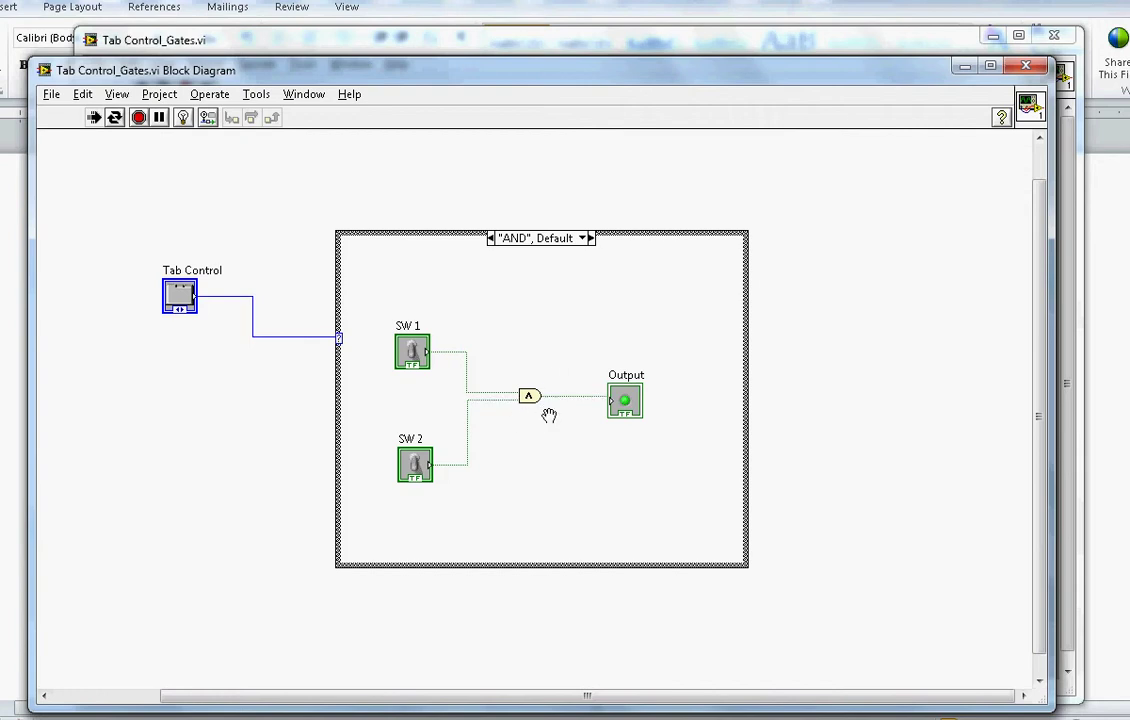
click(840, 42)
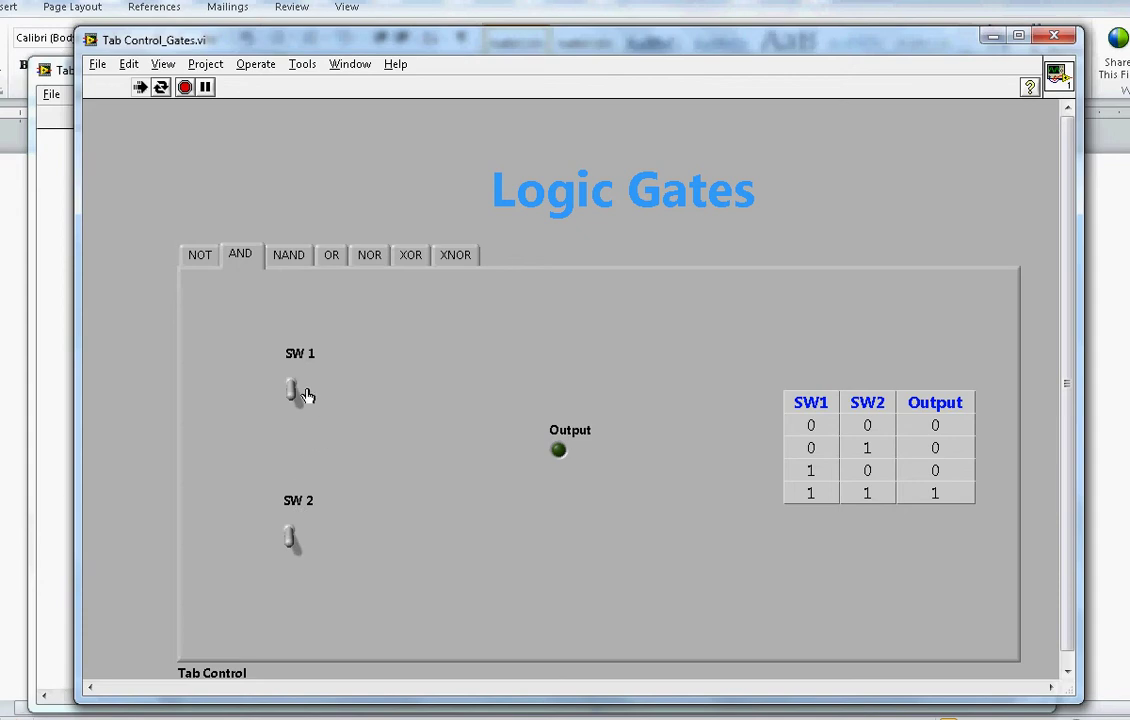
- Flip SW 2 and SW 1 through the AND combinations, ending with both on and Output lit
click(297, 537)
click(297, 526)
click(296, 390)
click(296, 540)
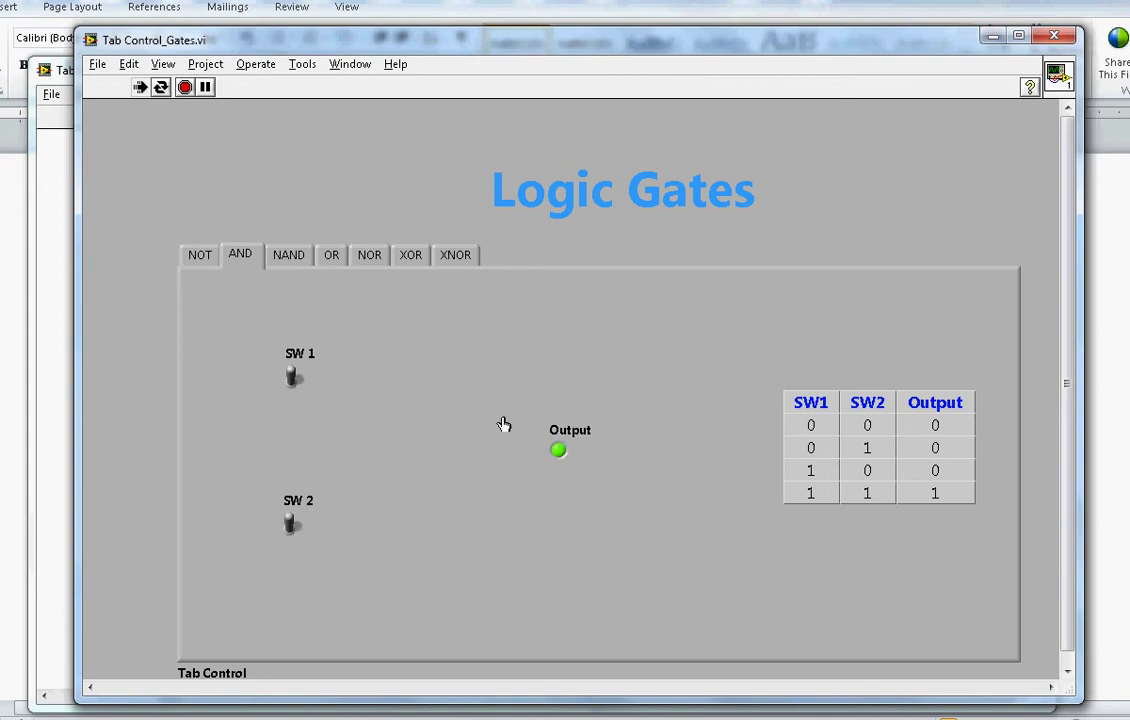
- Open the NAND page and turn both SW 1 and SW 2 on
click(305, 267)
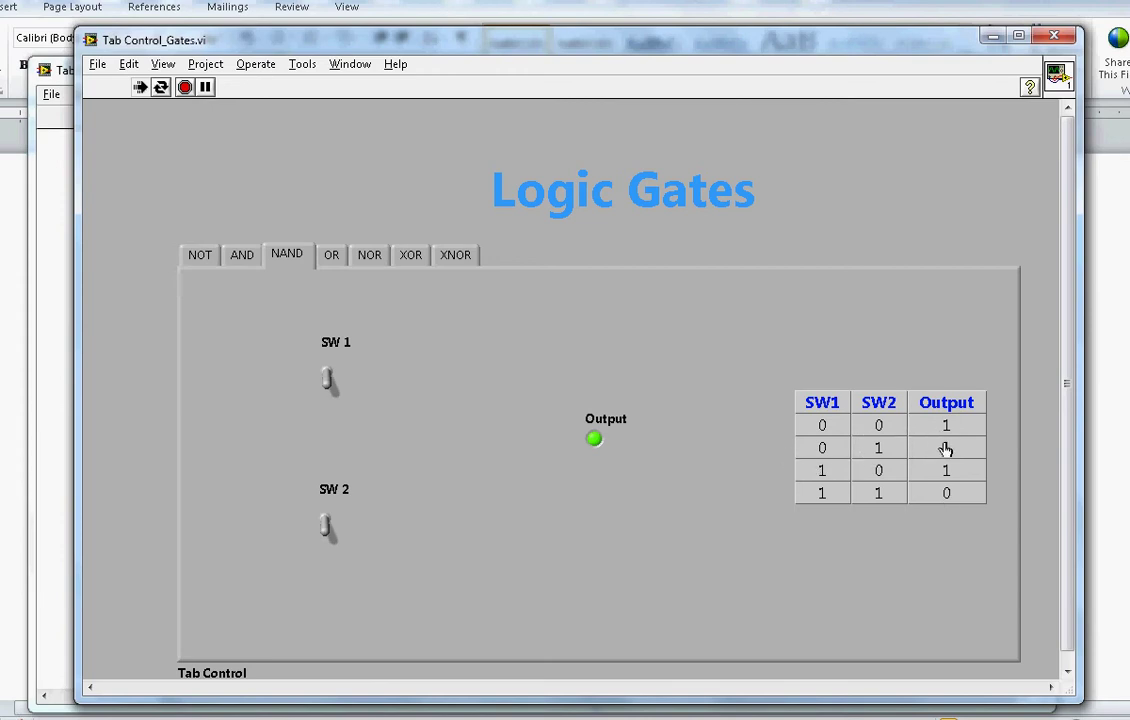
click(333, 381)
click(328, 522)
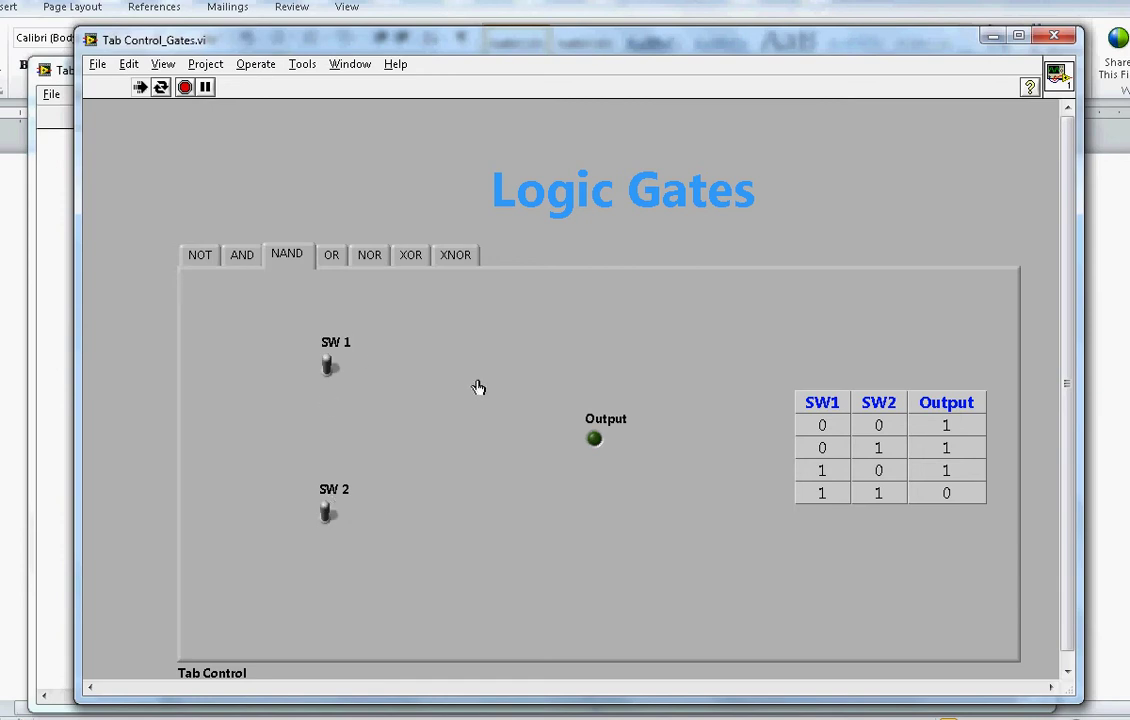
- Test the NAND 0,1 and 1,0 rows by flipping each switch, then show the OR page
click(333, 372)
click(335, 376)
click(331, 521)
click(331, 521)
click(333, 257)
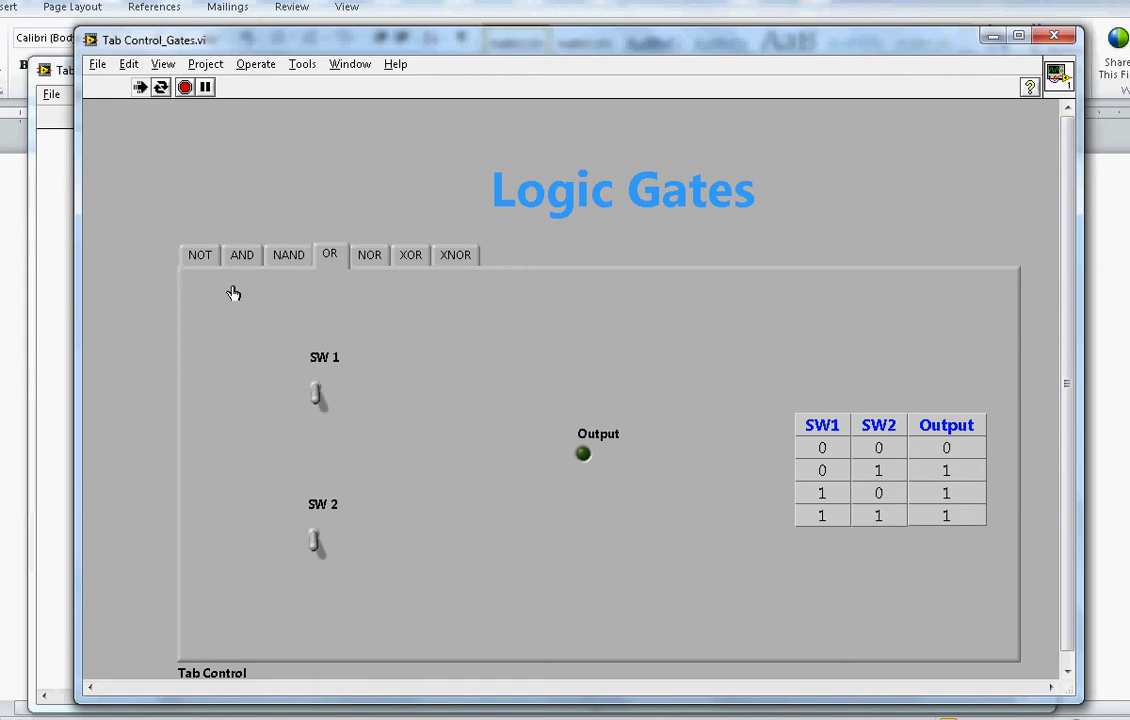
key(ctrl+e)
click(581, 238)
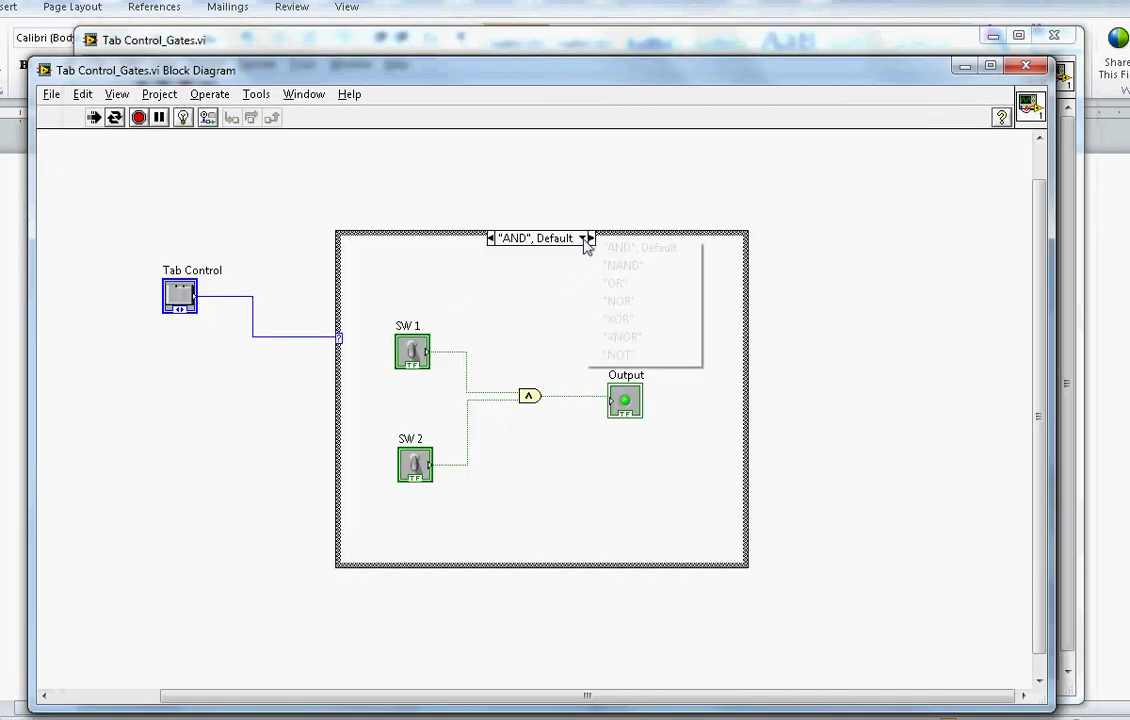
click(595, 284)
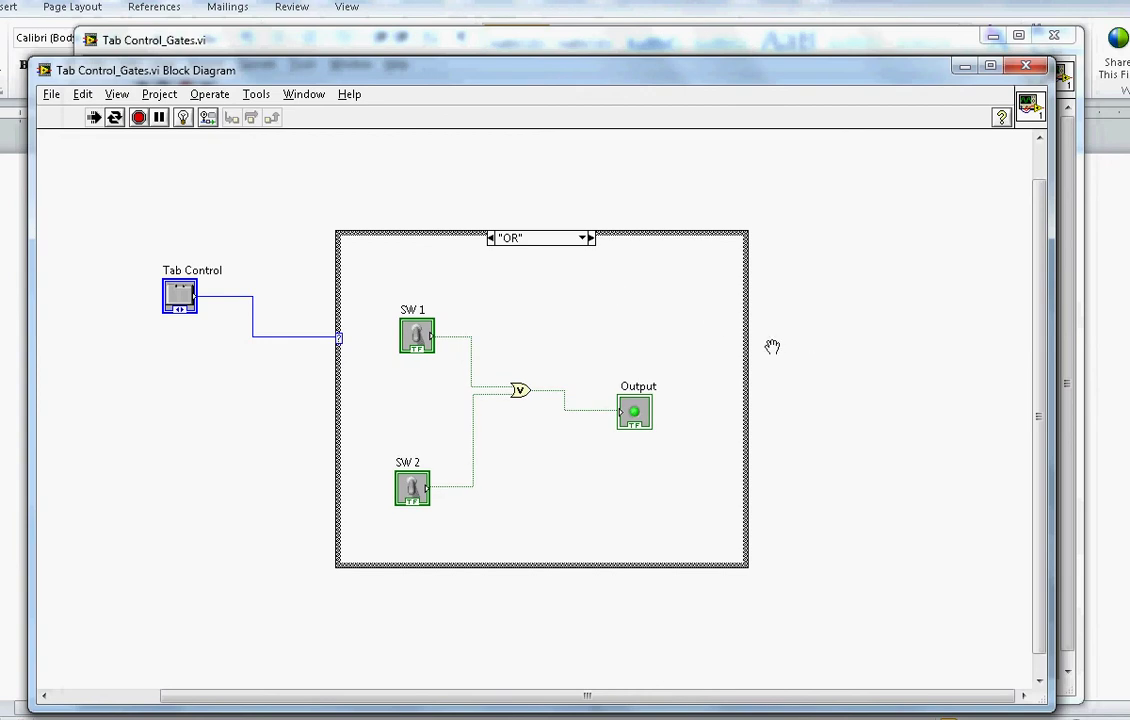
click(515, 397)
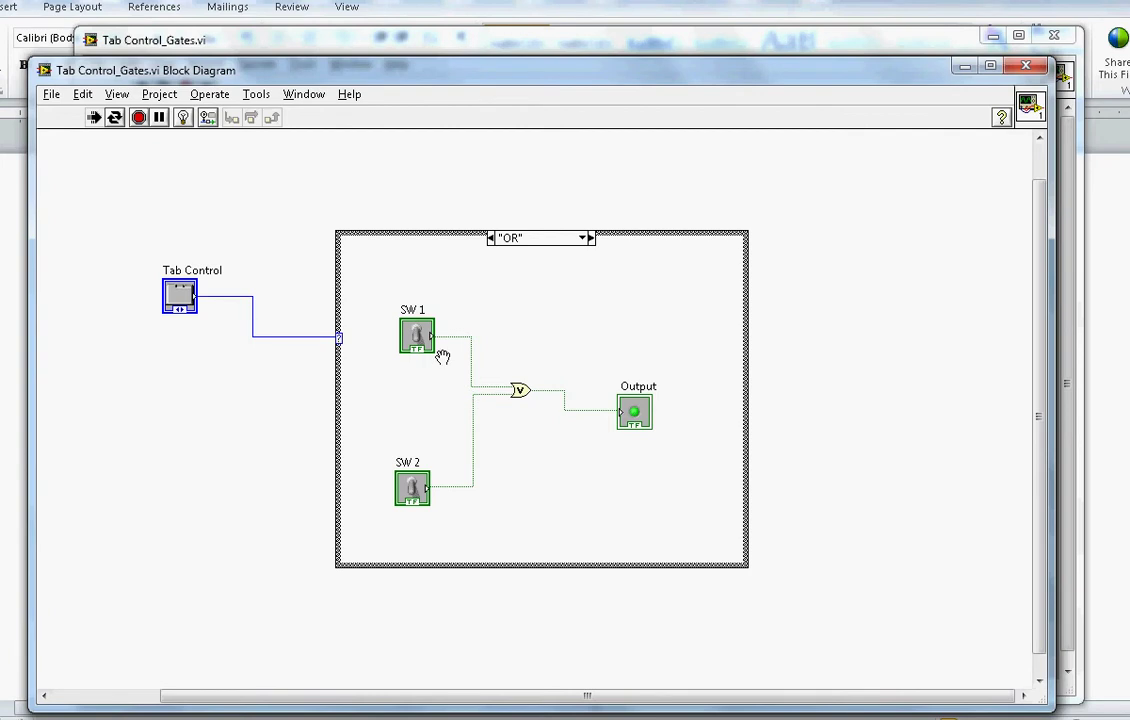
click(481, 46)
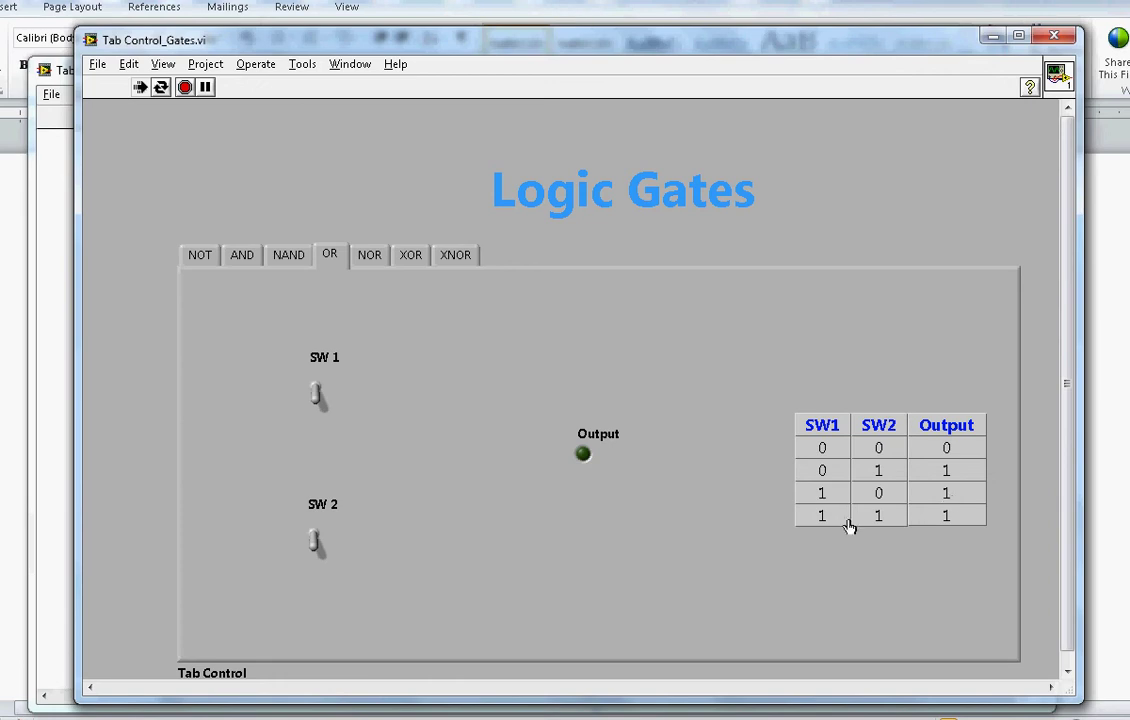
- Toggle SW1 and SW2 through the OR combinations ending with both on, then show the NOR page
click(318, 395)
click(318, 395)
click(316, 540)
click(320, 396)
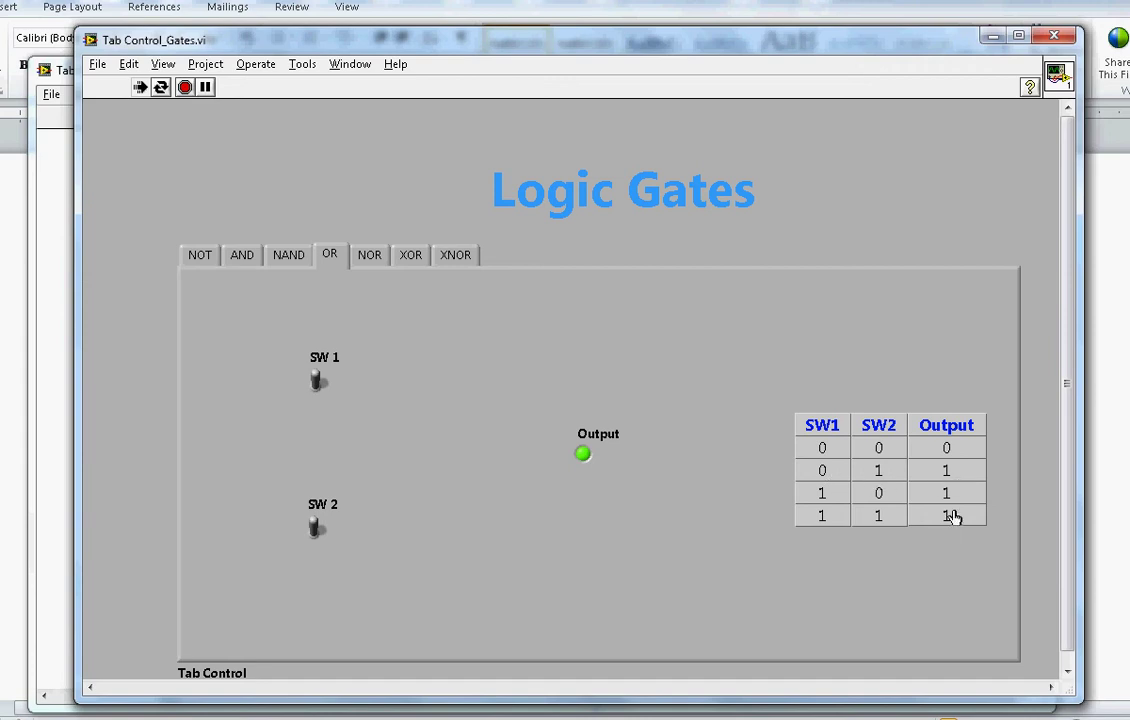
click(375, 259)
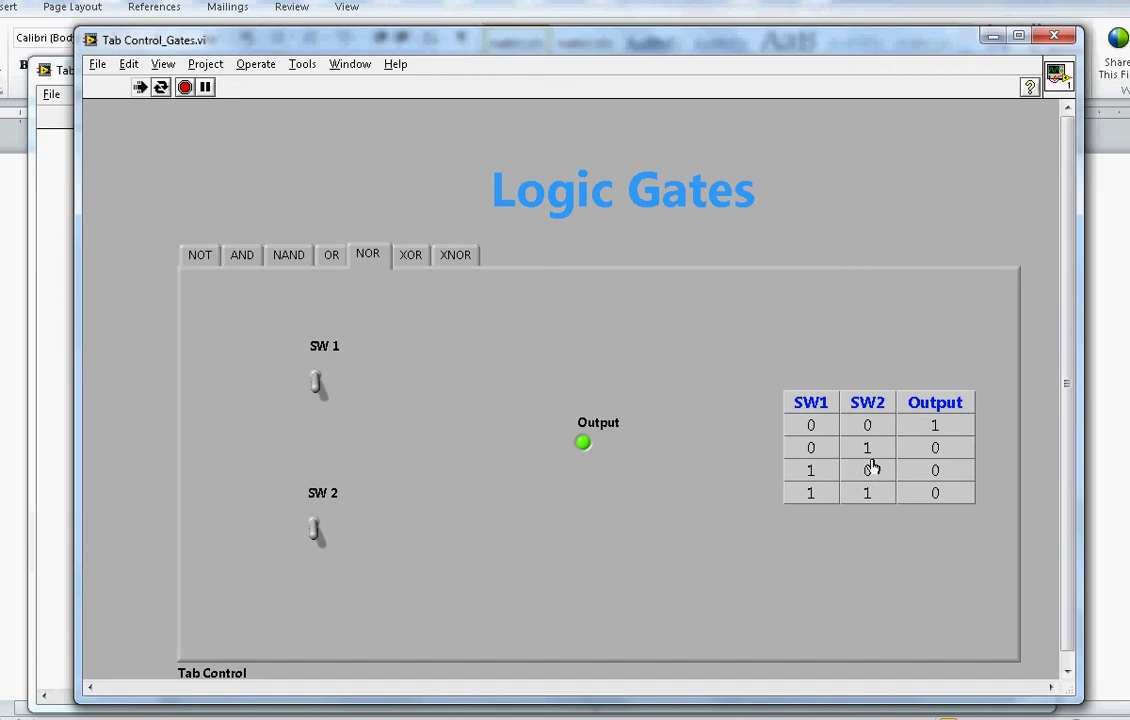
- Flip SW1 on and off on the NOR page, then display the diagram's NOR case
click(317, 383)
click(319, 375)
key(ctrl+e)
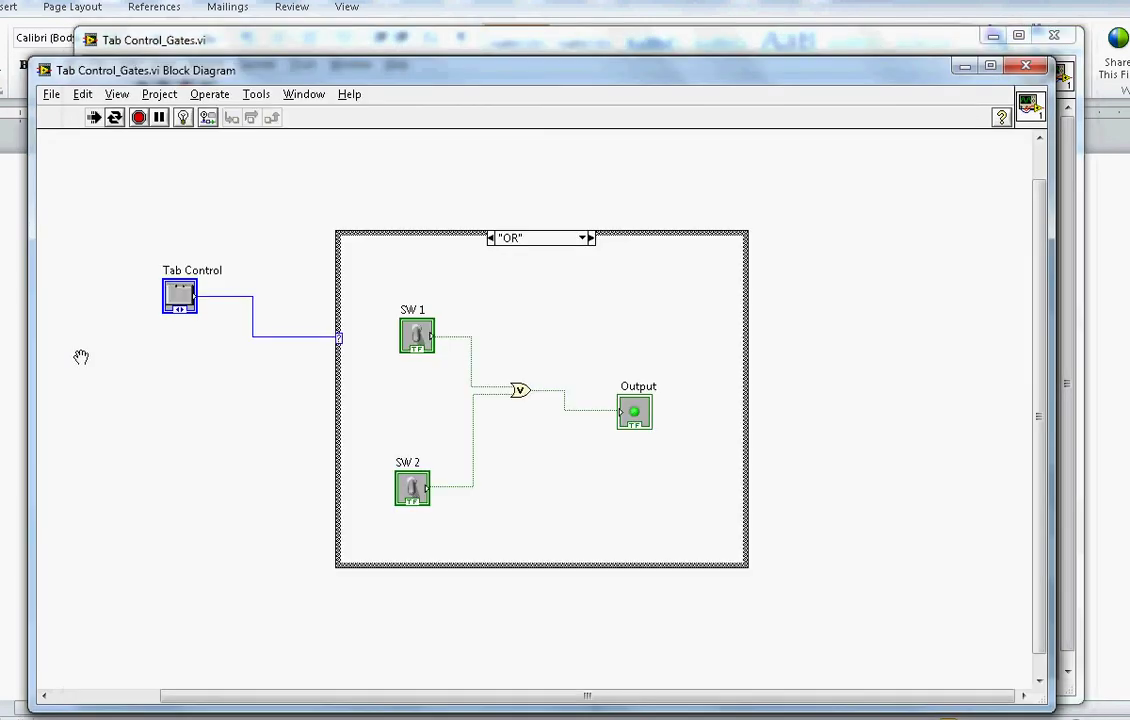
click(584, 238)
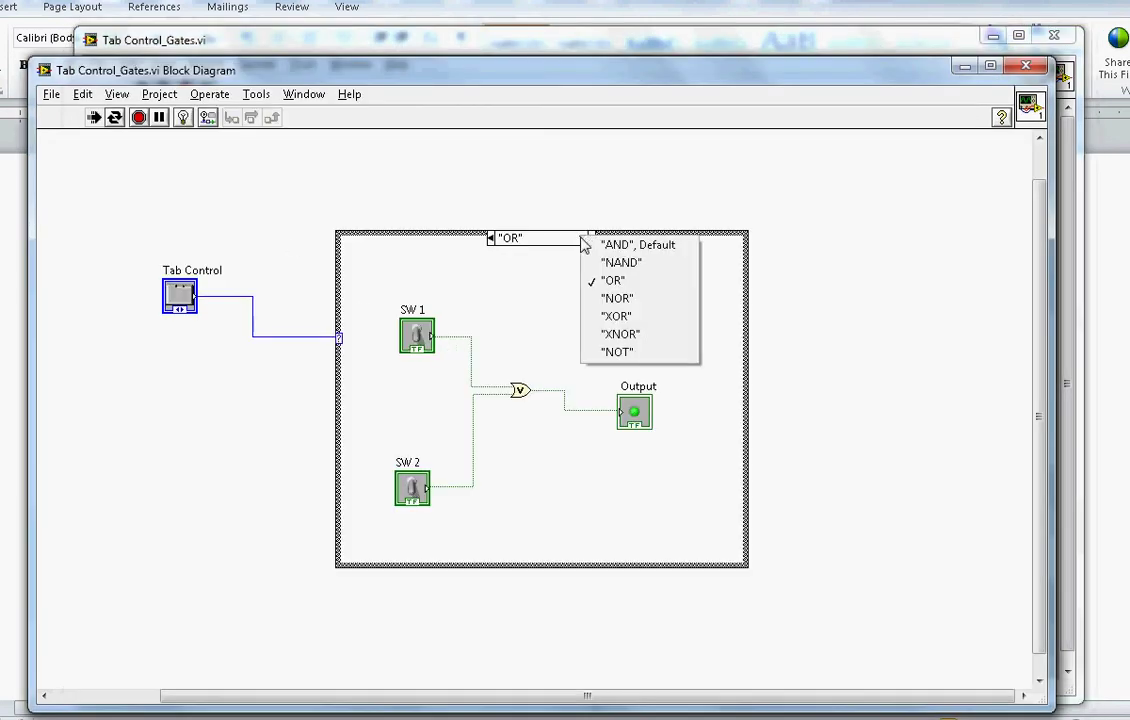
click(612, 299)
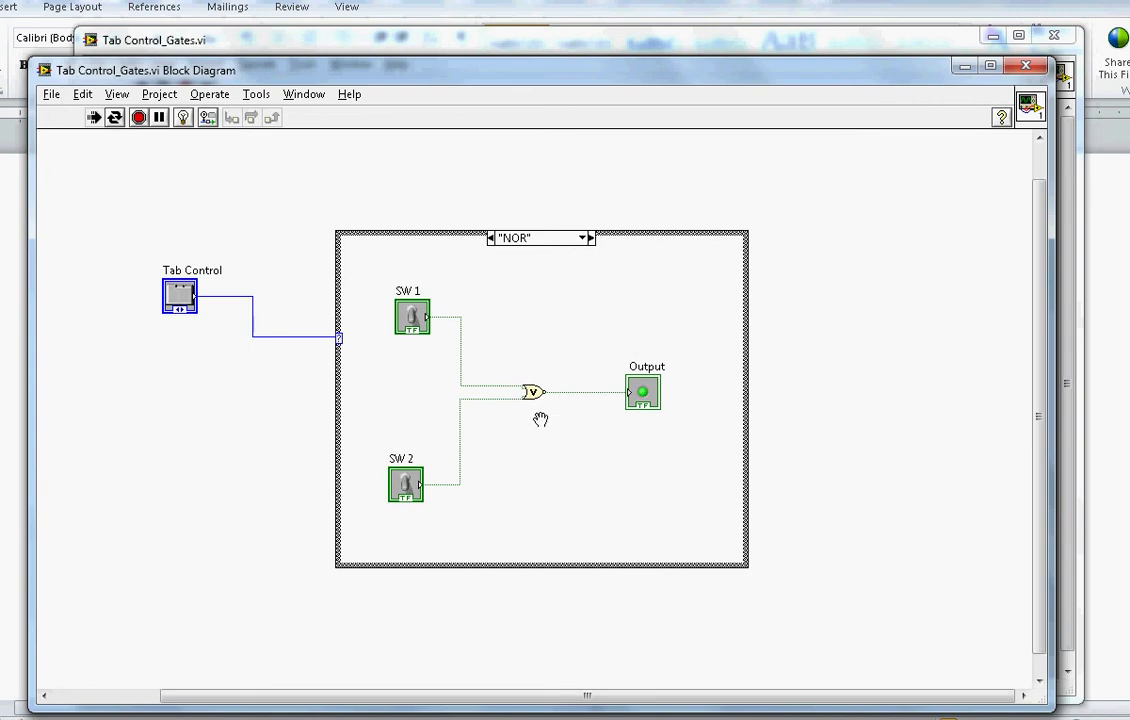
- Delete the wire feeding the Output indicator, then undo to restore it
click(556, 394)
key(Delete)
key(ctrl+z)
- Back on the front panel, open the XOR page and flip SW1 on and off
click(755, 48)
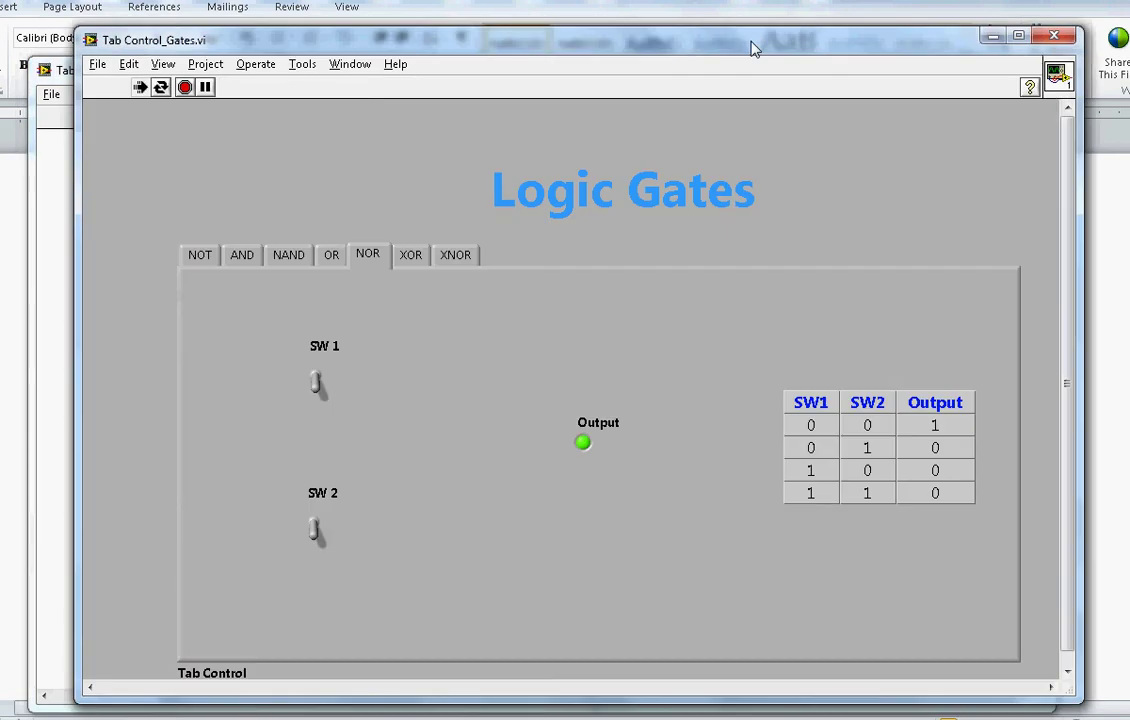
click(412, 258)
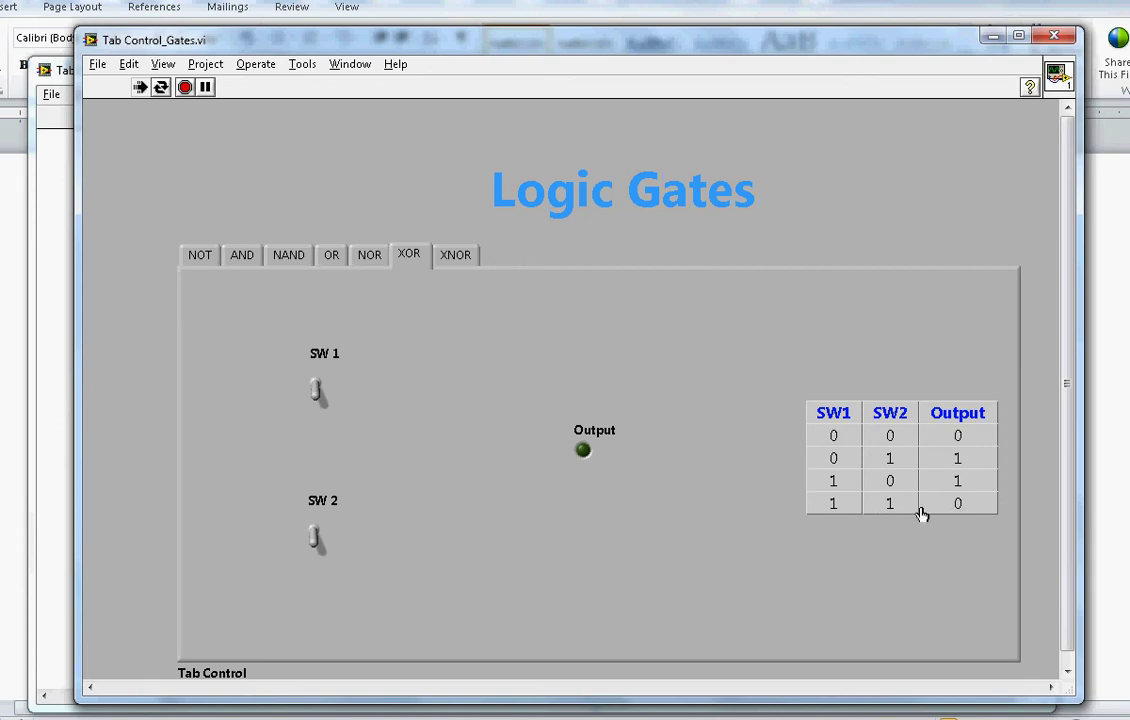
click(318, 391)
click(320, 388)
- Test XOR with SW2 alone and with both switches on, then show the XNOR page
click(318, 532)
click(320, 530)
click(320, 388)
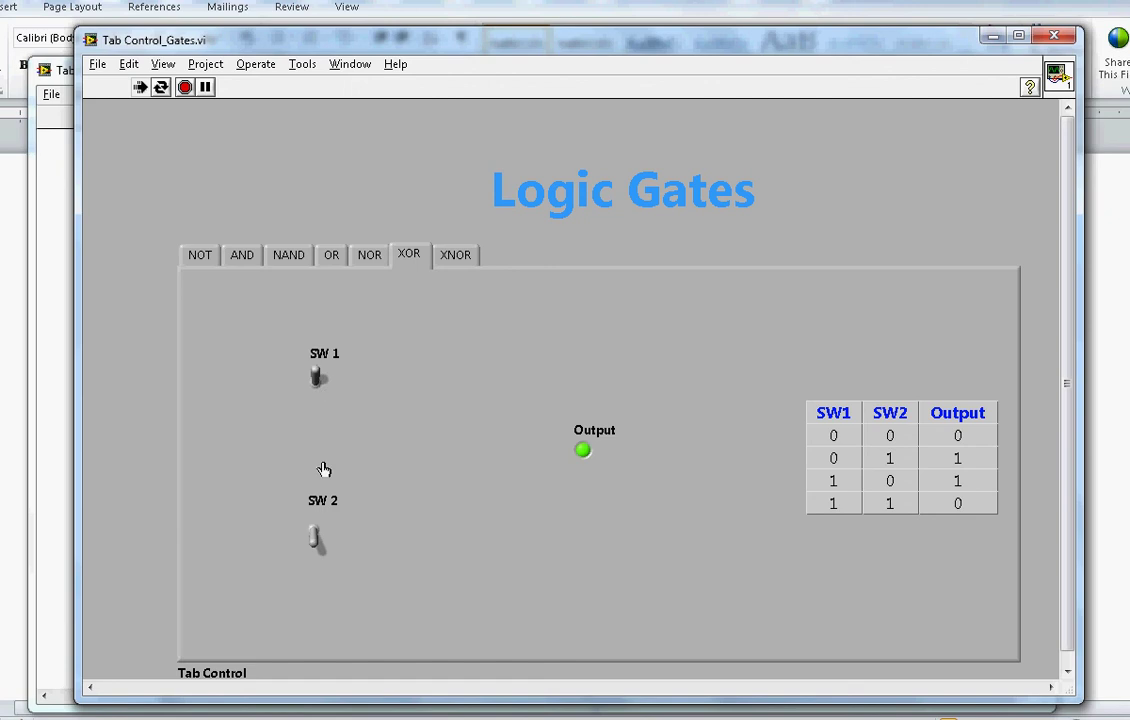
click(317, 538)
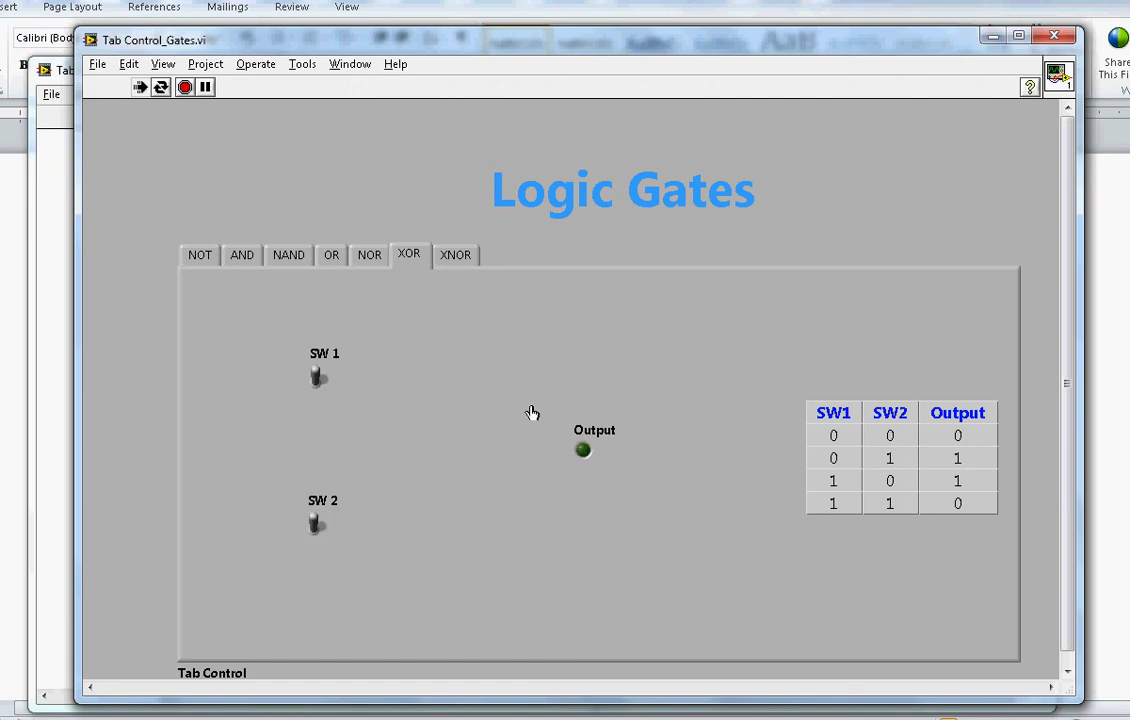
click(457, 256)
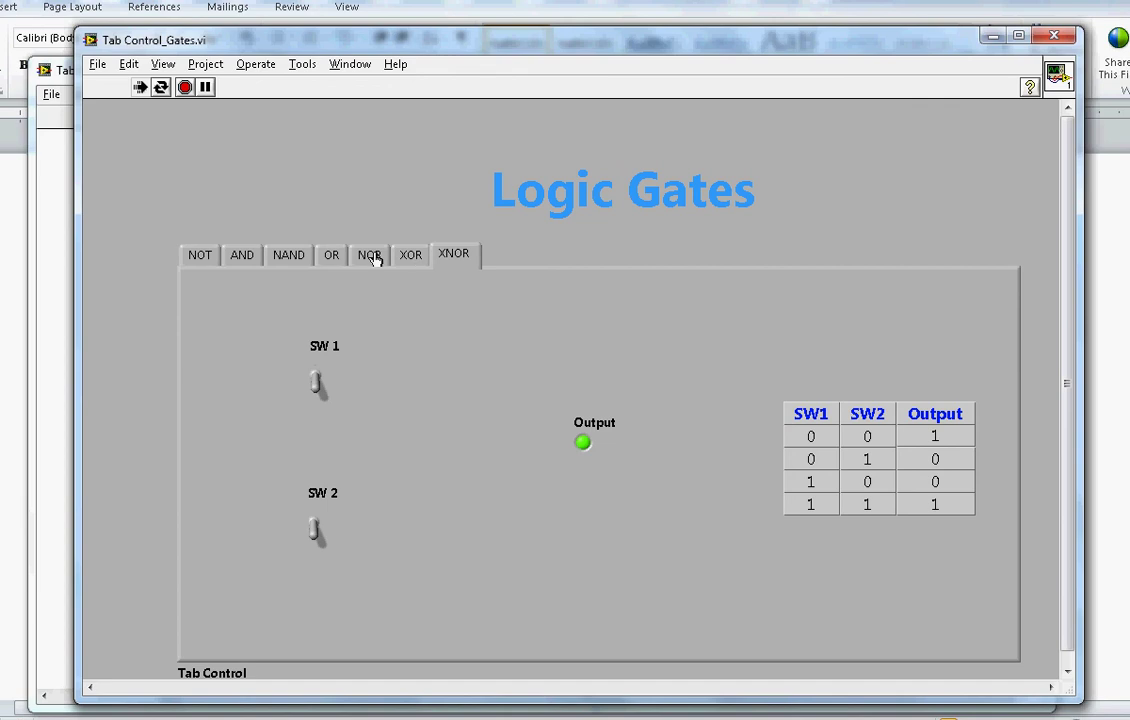
- Select the XOR case in the block diagram's case selector, then return to the front panel
click(68, 280)
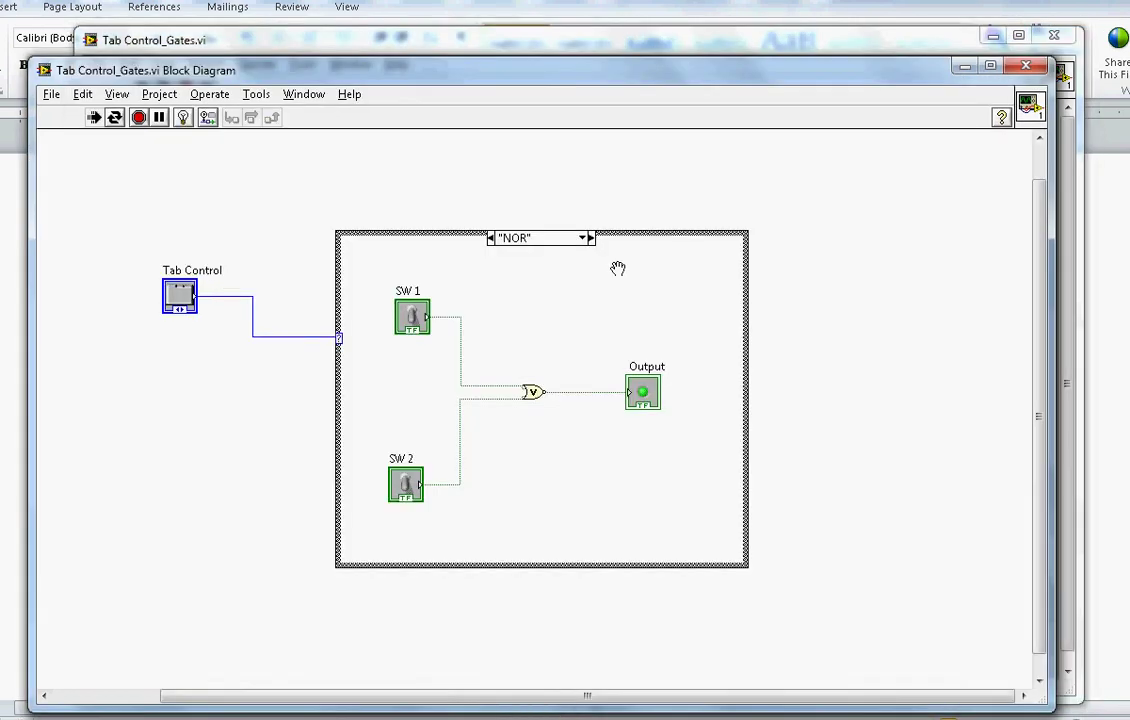
click(589, 238)
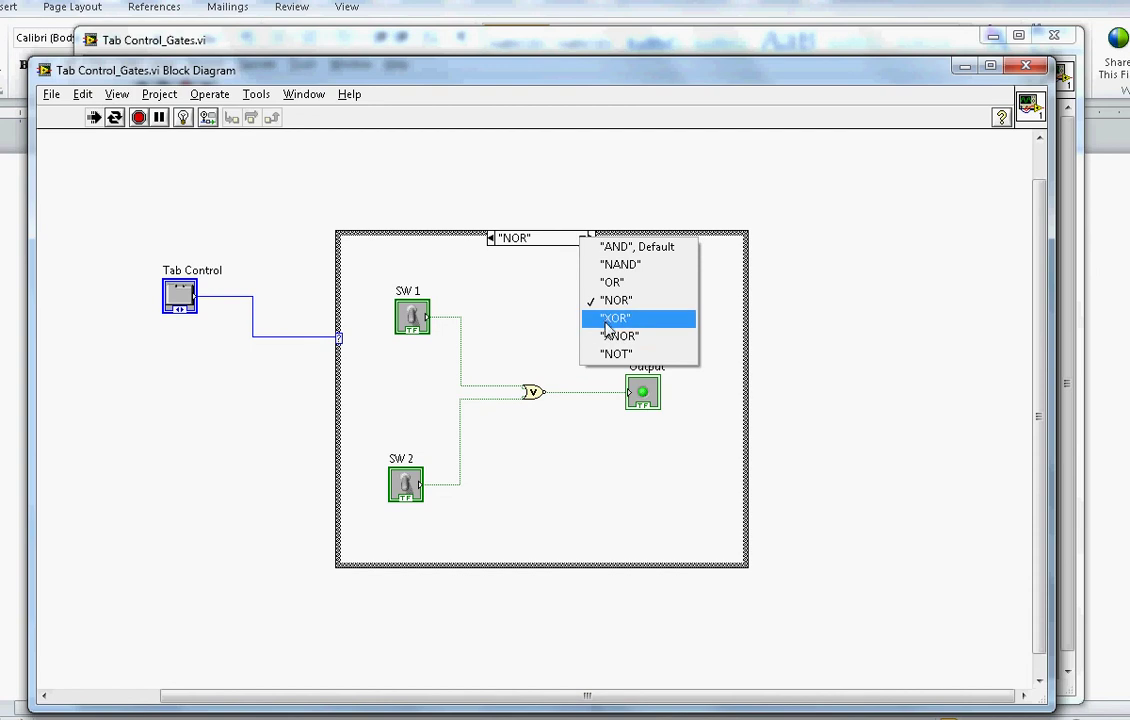
click(606, 324)
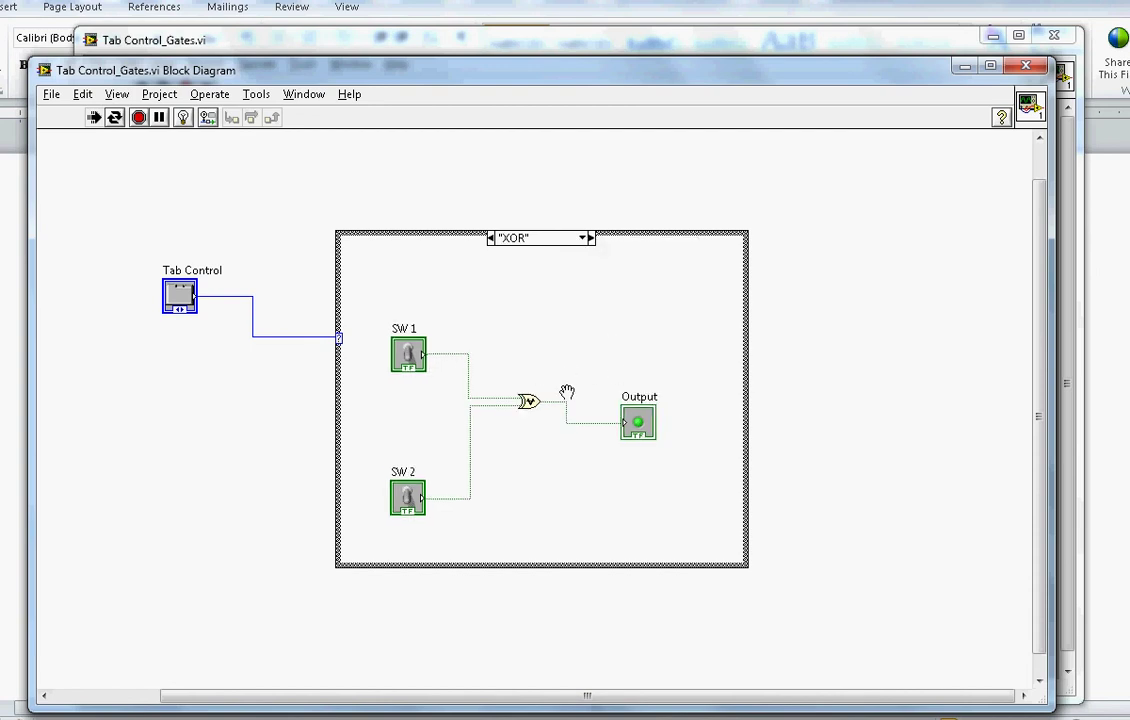
click(537, 52)
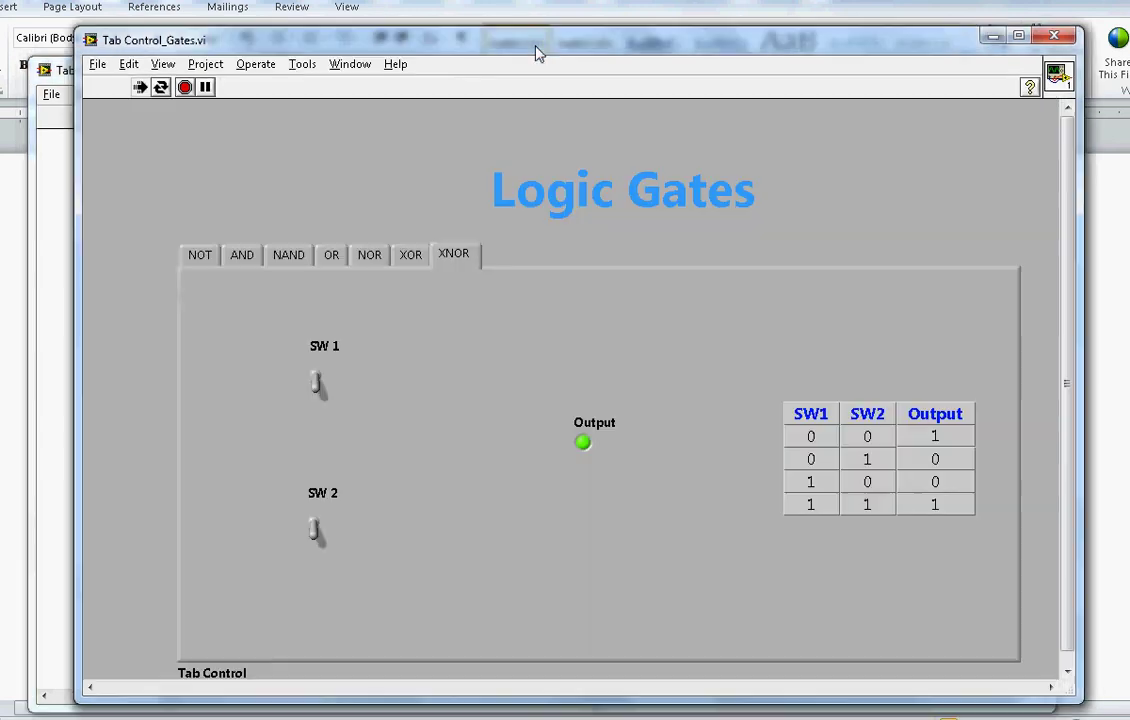
- Select the XNOR case in the block diagram's case selector, then return to the front panel
click(50, 192)
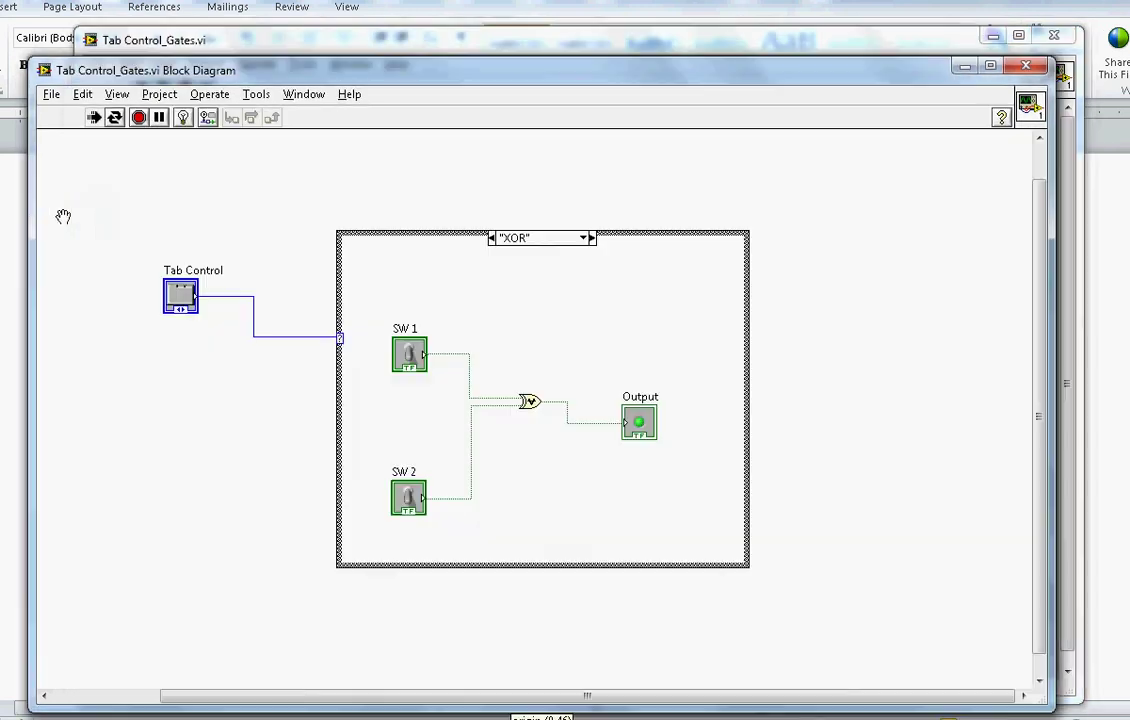
click(586, 240)
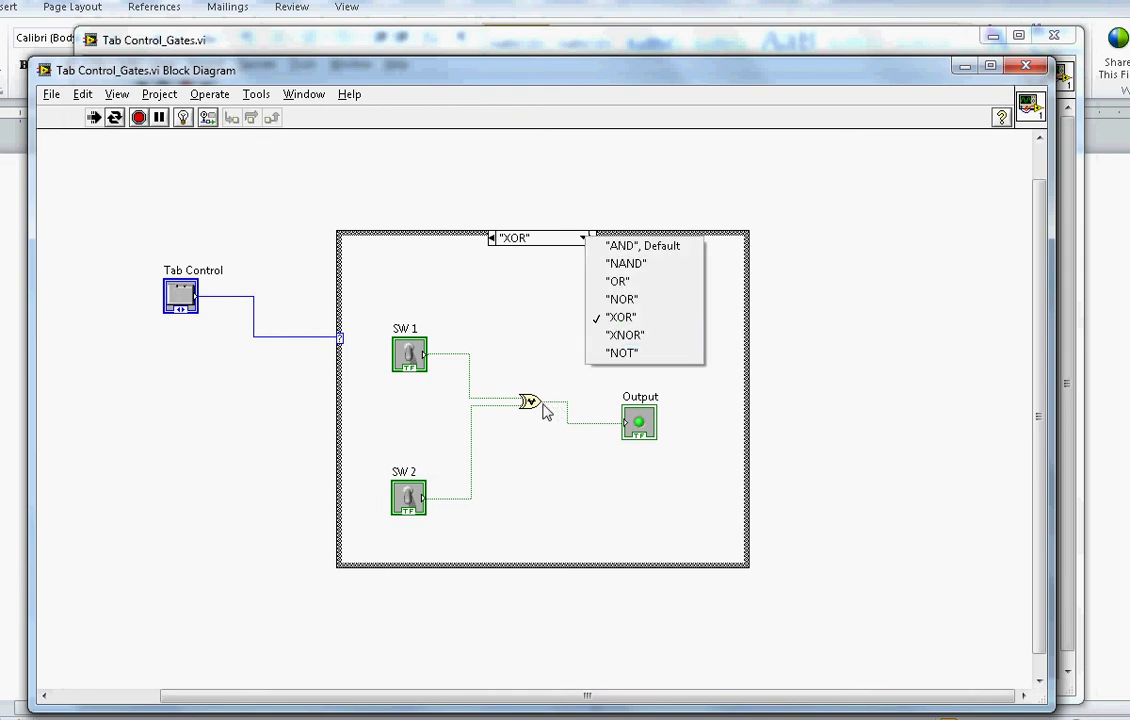
click(614, 342)
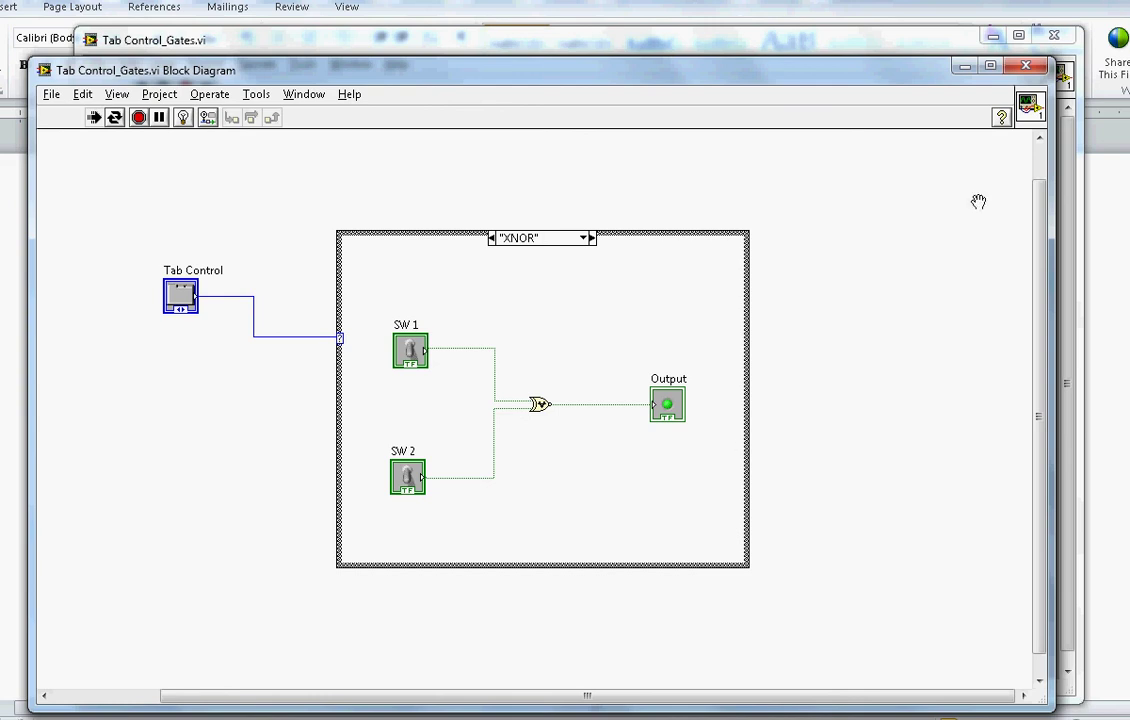
click(843, 50)
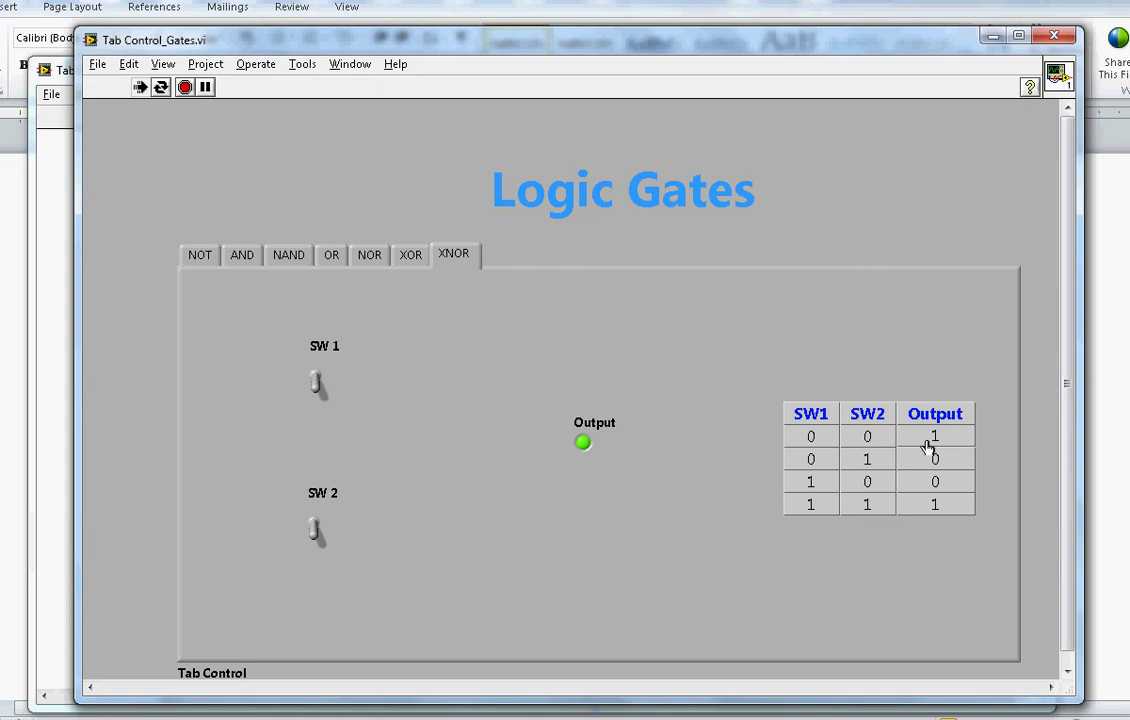
- Flip SW1 on and off, then turn SW2 on, leaving Output unlit for the 0,1 row
click(317, 382)
click(320, 372)
click(317, 529)
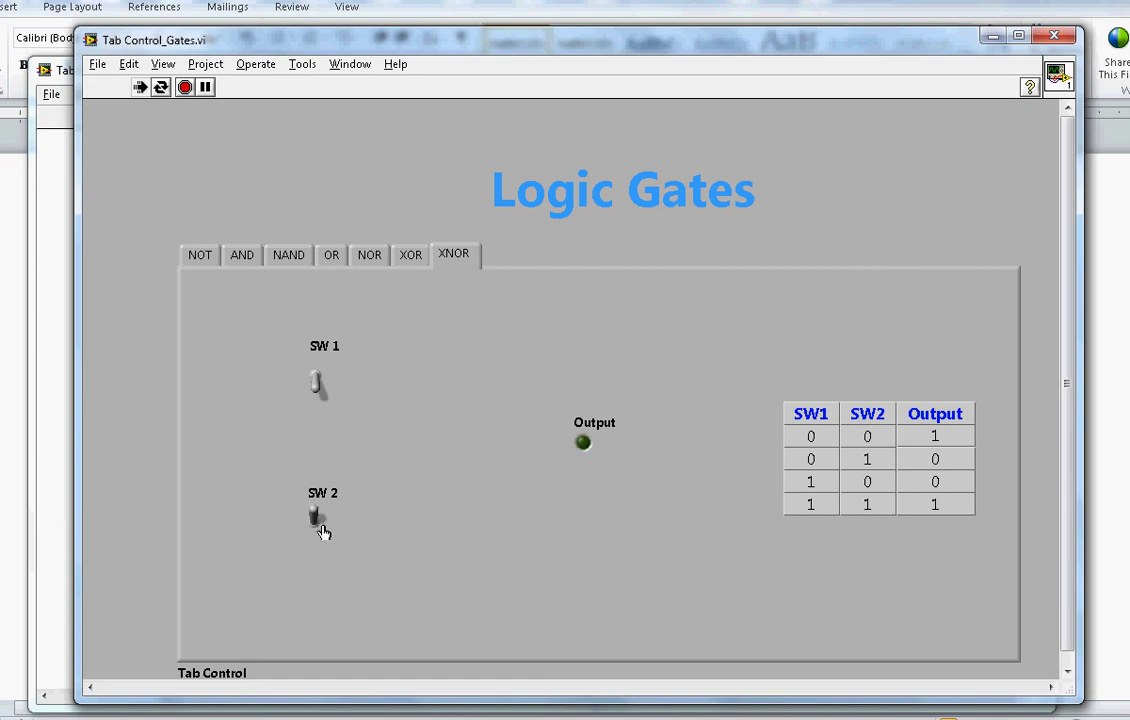